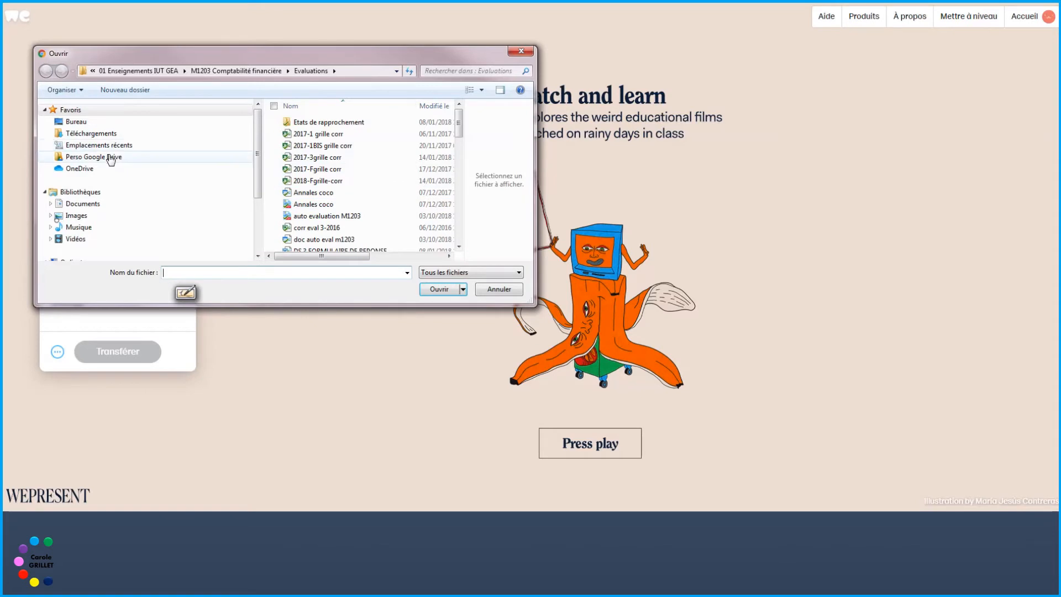
# Step: Add Tuto filesender.pptx from Perso Google Drive > Personnal branding > Tutos to the transfer
pyautogui.click(107, 157)
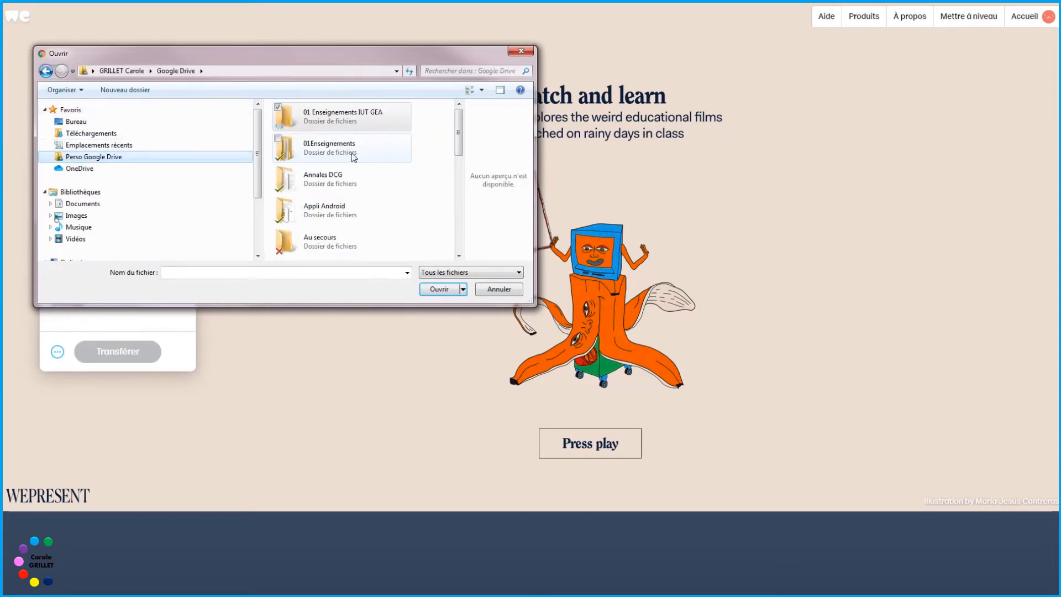
pyautogui.moveTo(459, 142); pyautogui.dragTo(434, 202)
pyautogui.click(351, 188)
pyautogui.doubleClick(351, 188)
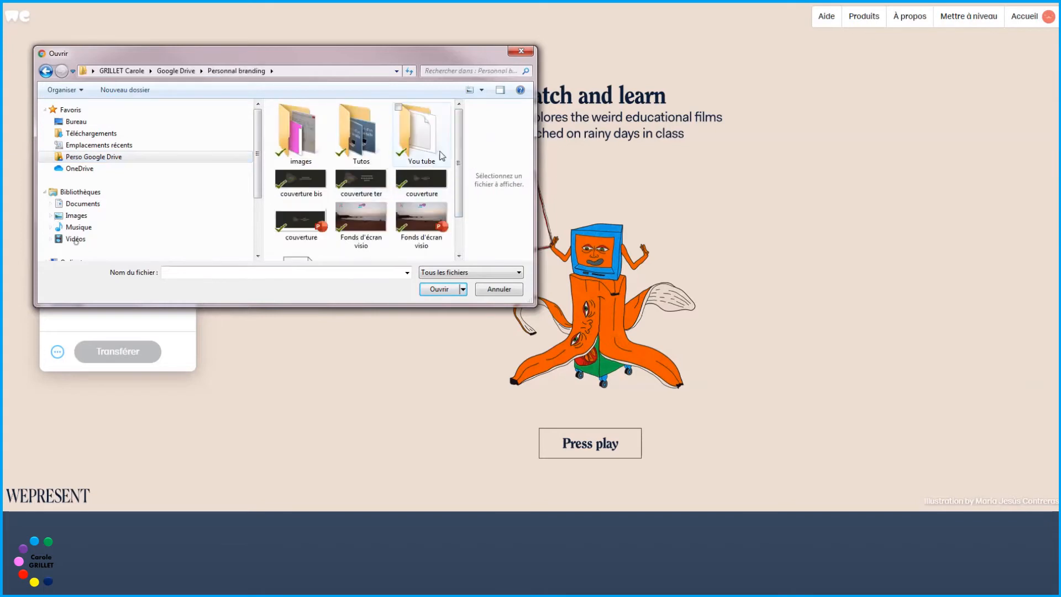
pyautogui.doubleClick(370, 136)
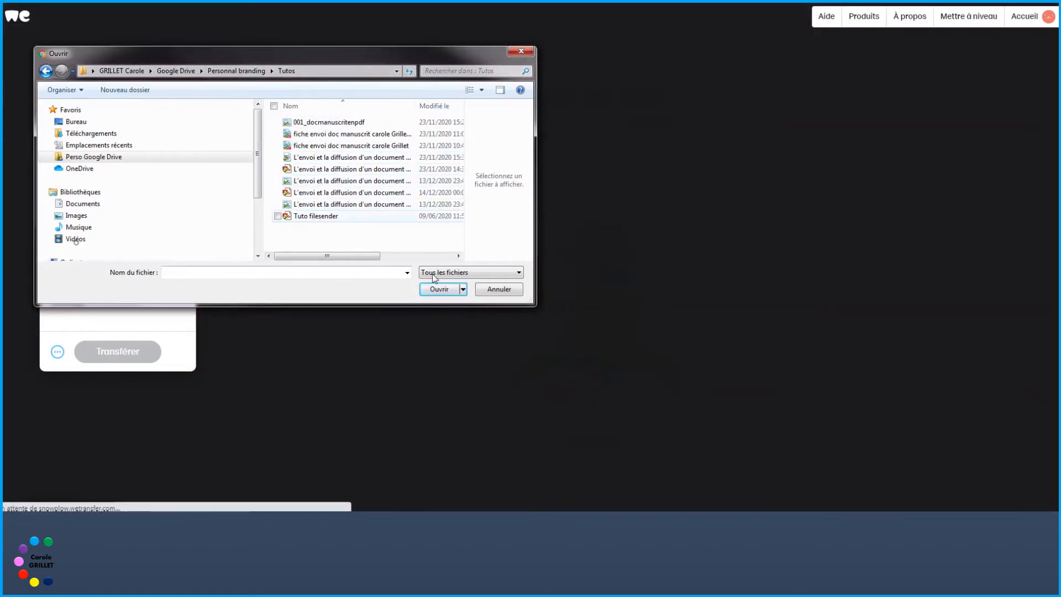
pyautogui.click(316, 217)
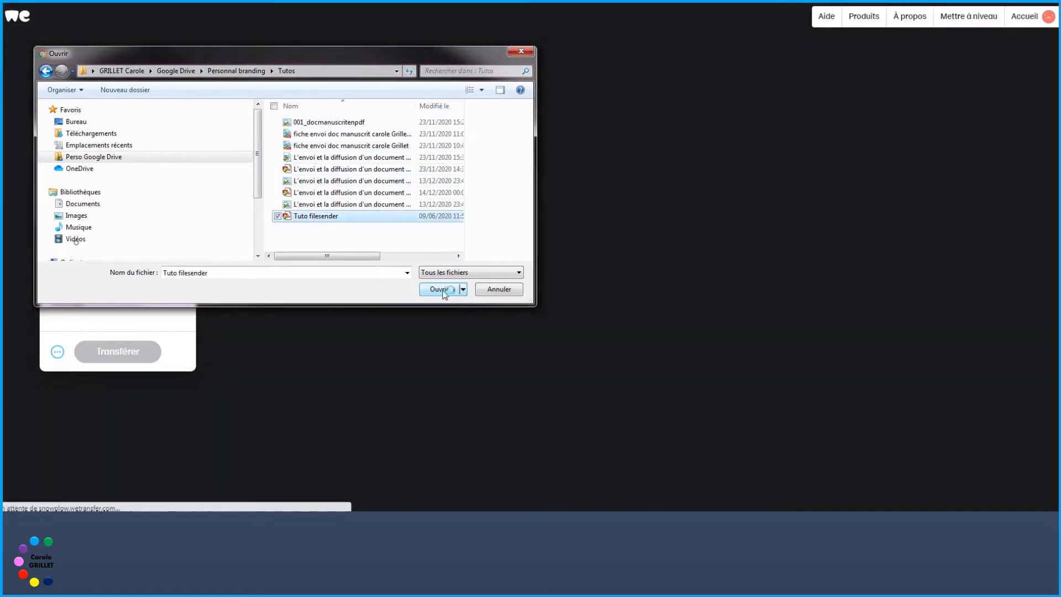
pyautogui.press('Return')
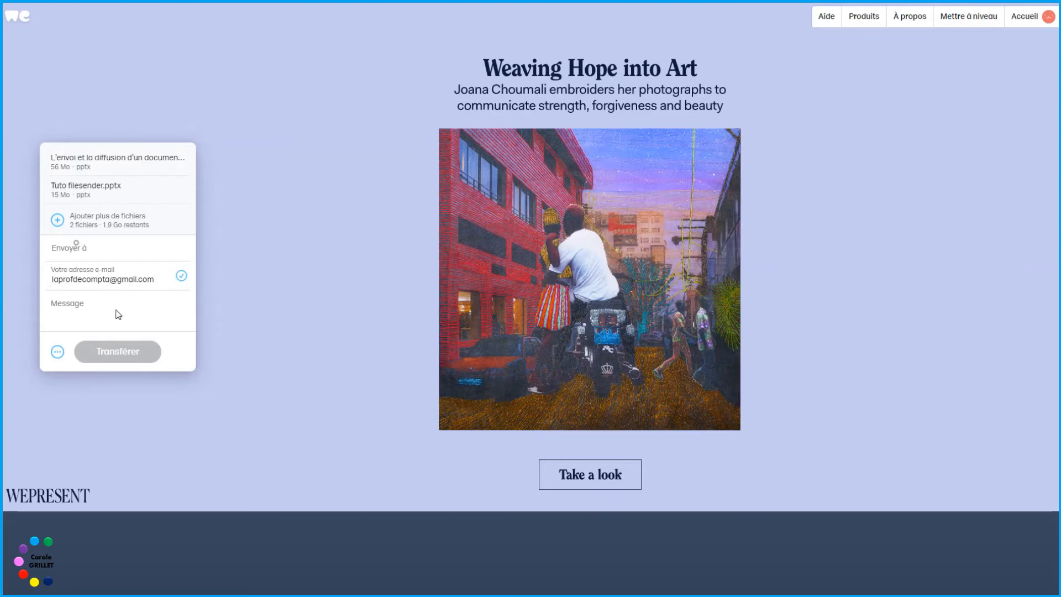
# Step: Write a 'Bonjour,' message offering a download link with 'cordialement,' sign-off, and enter the recipient's e-mail
pyautogui.click(118, 314)
pyautogui.write('B')
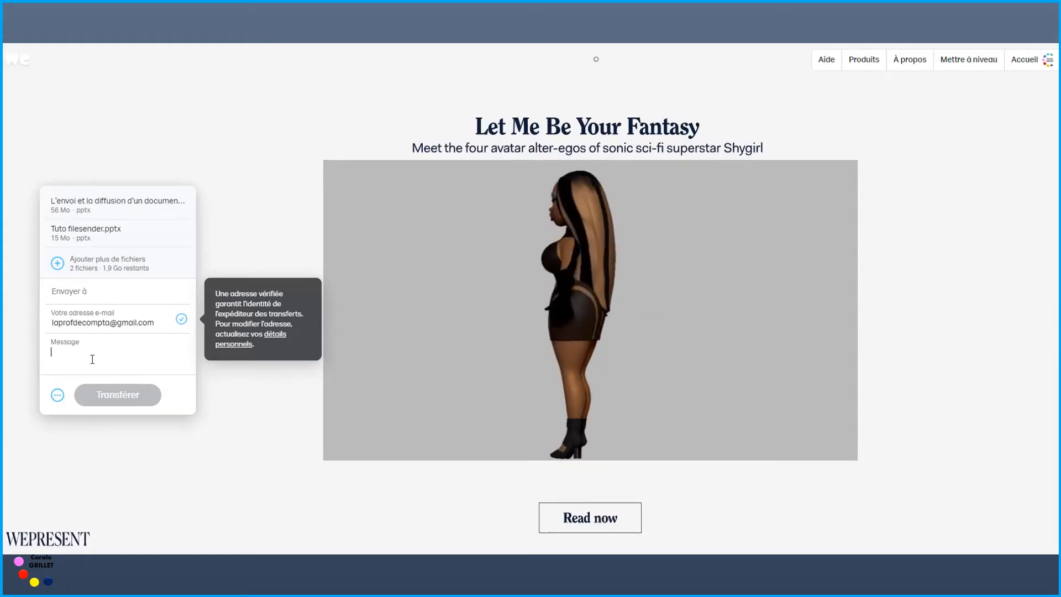
pyautogui.write('onjour')
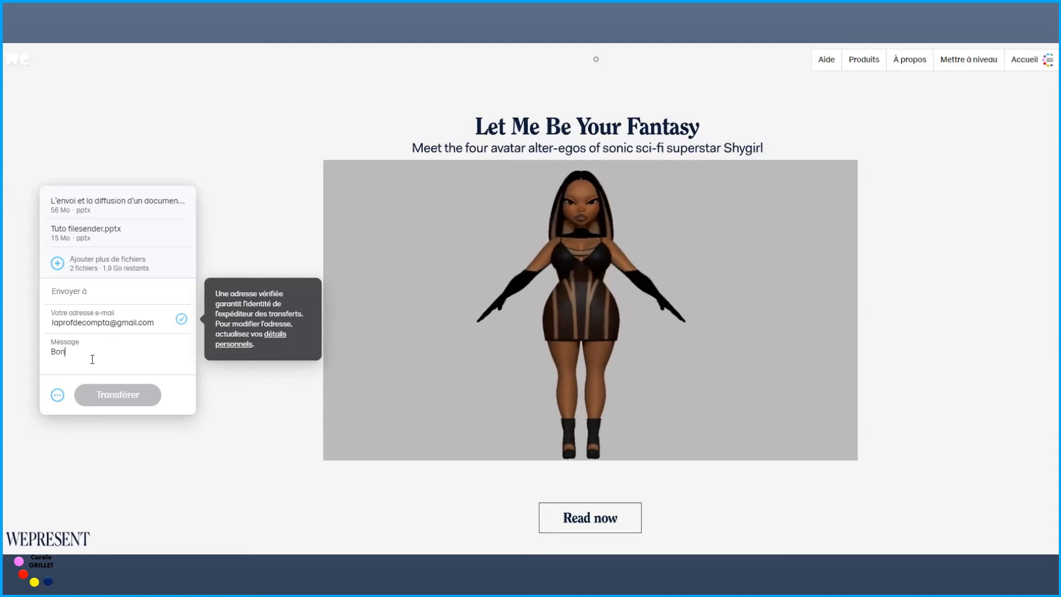
pyautogui.write(',')
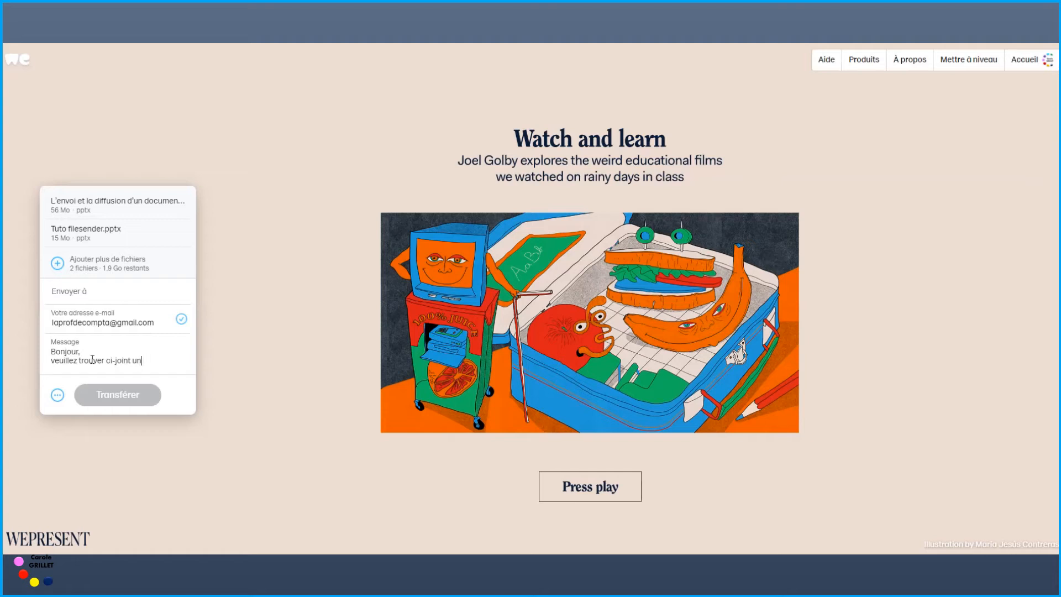
pyautogui.write('de téléchargement pour mon')
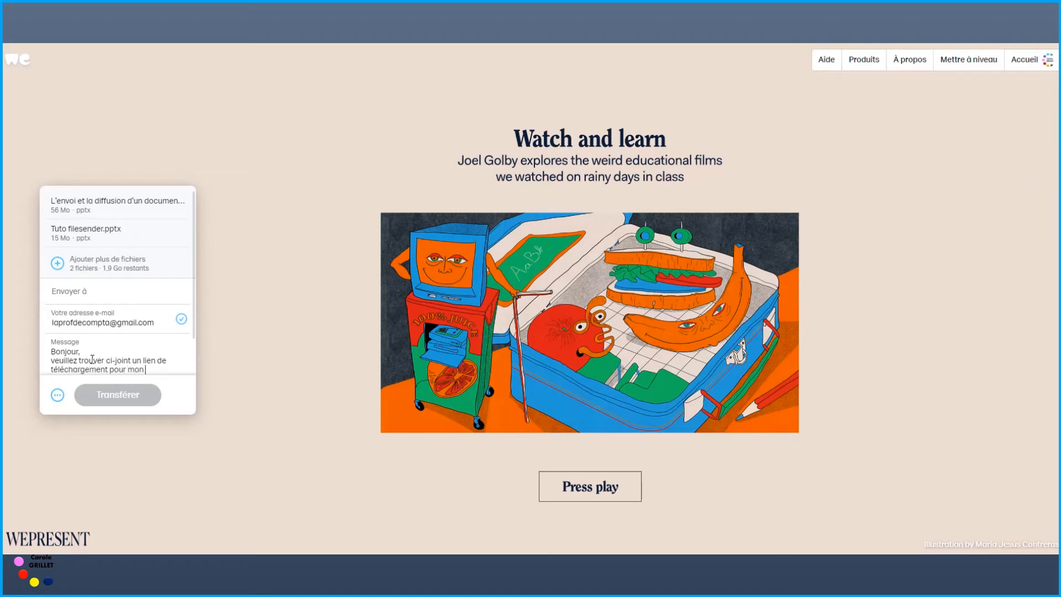
pyautogui.write(' travail')
pyautogui.press('Return')
pyautogui.write('cordialement')
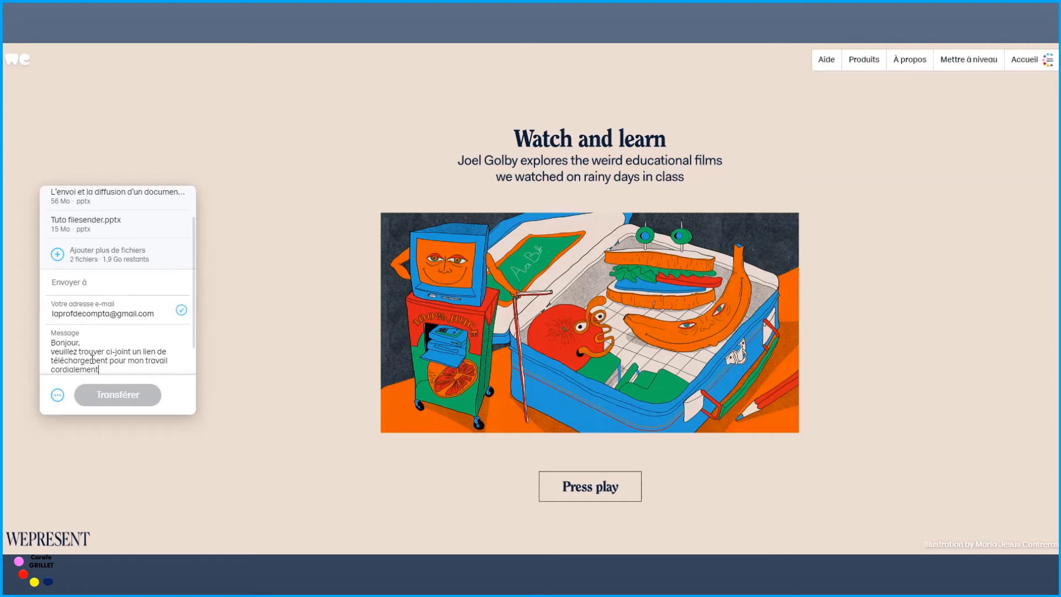
pyautogui.write(',')
pyautogui.press('Return')
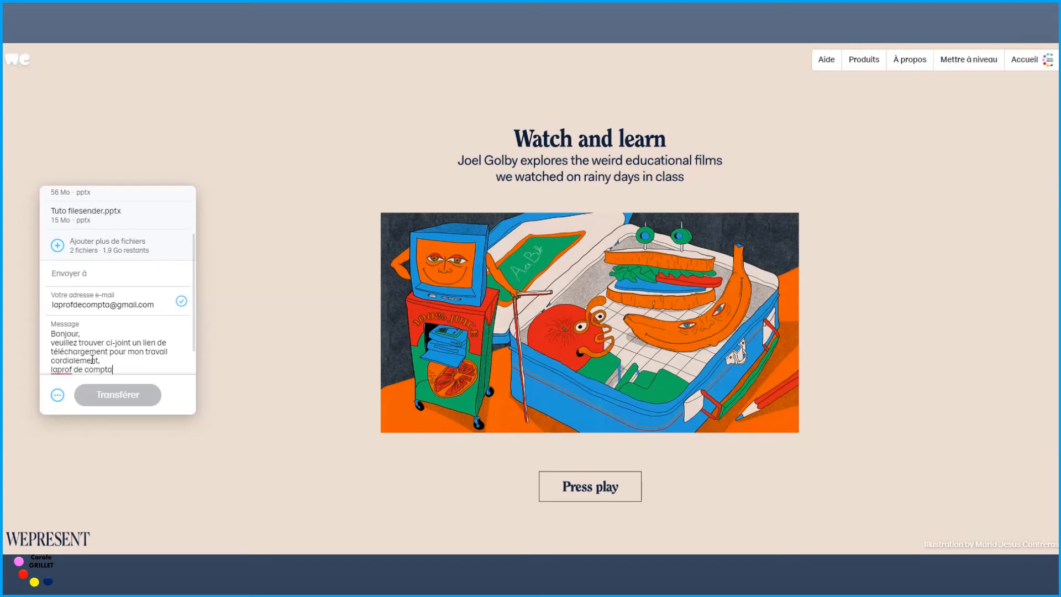
pyautogui.click(116, 272)
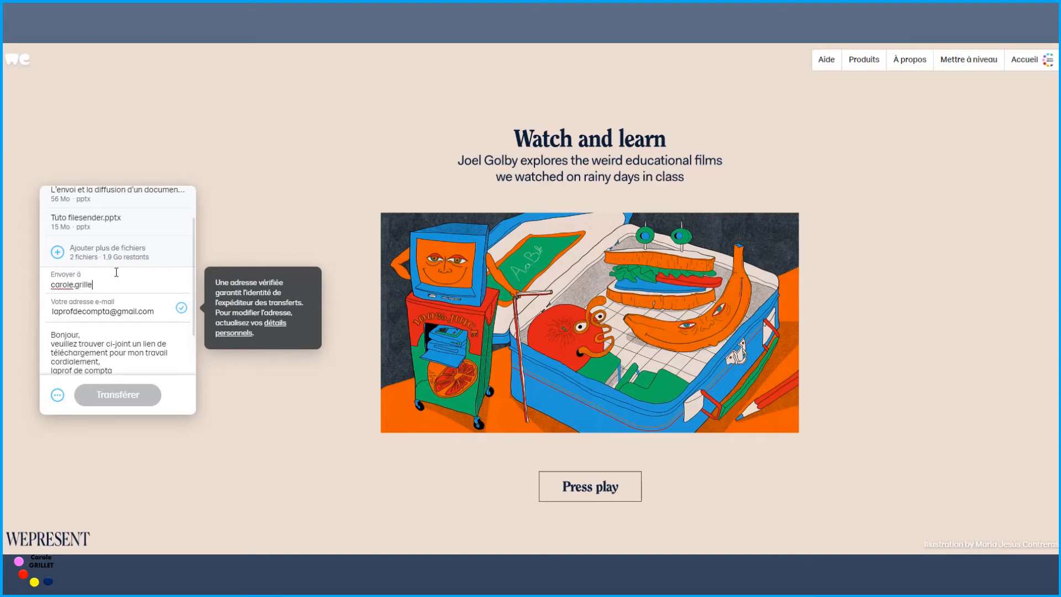
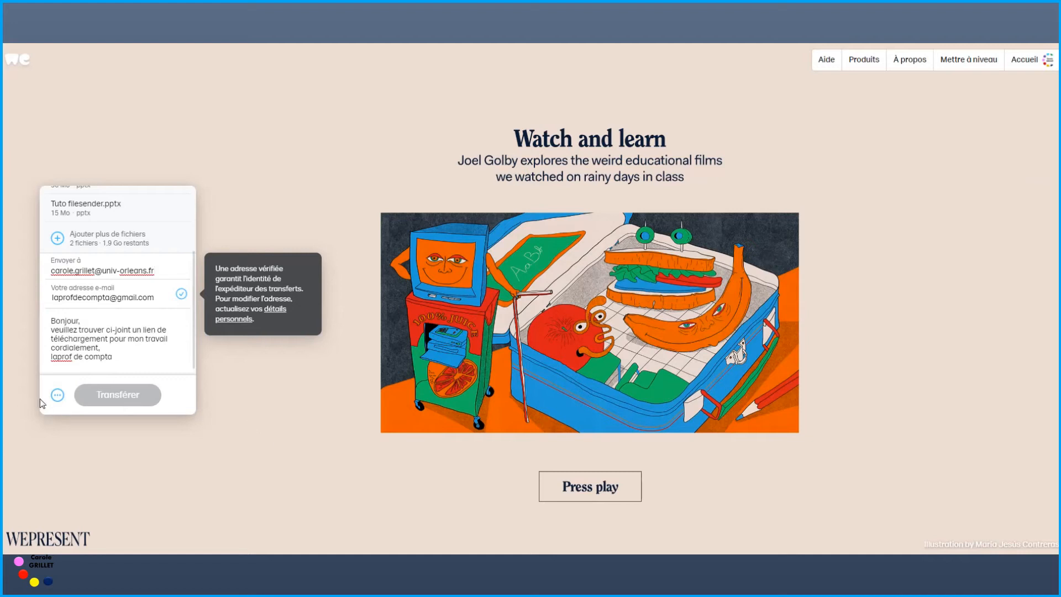
# Step: Send the two files as an e-mail transfer with Transférer
pyautogui.click(57, 396)
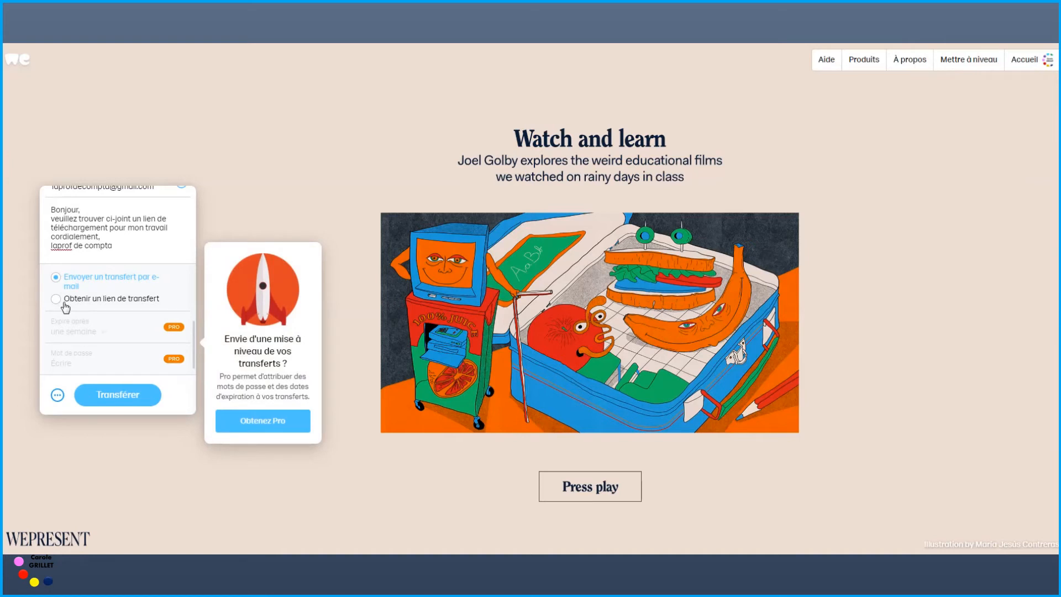
pyautogui.click(123, 395)
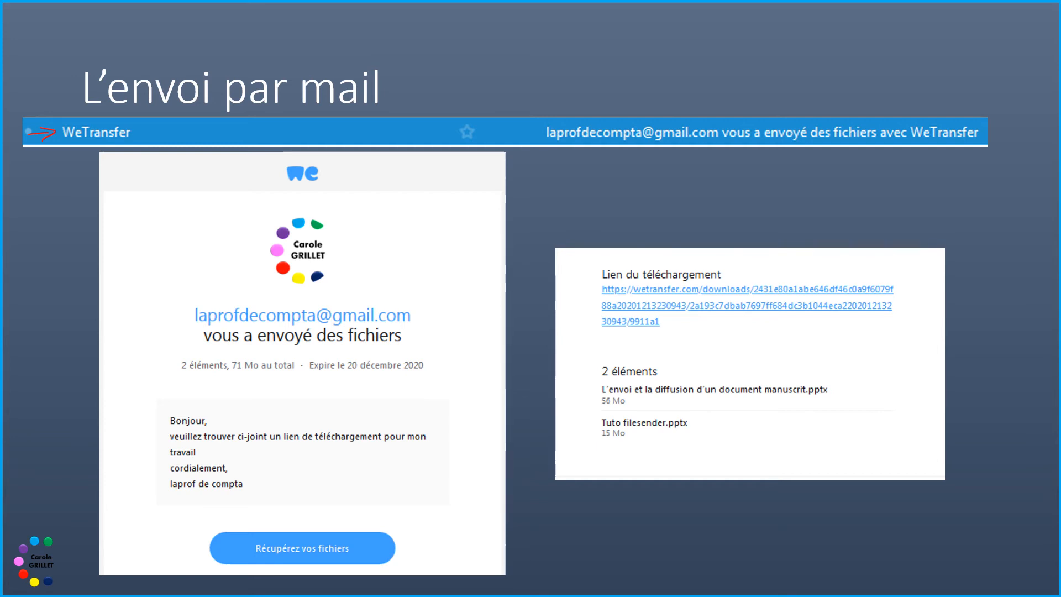
# Step: Draw red ink brackets beside the message, the download link and the two-file list
pyautogui.moveTo(180, 408)
pyautogui.mouseDown()
pyautogui.moveTo(153, 451)
pyautogui.moveTo(164, 526)
pyautogui.moveTo(205, 511)
pyautogui.mouseUp()
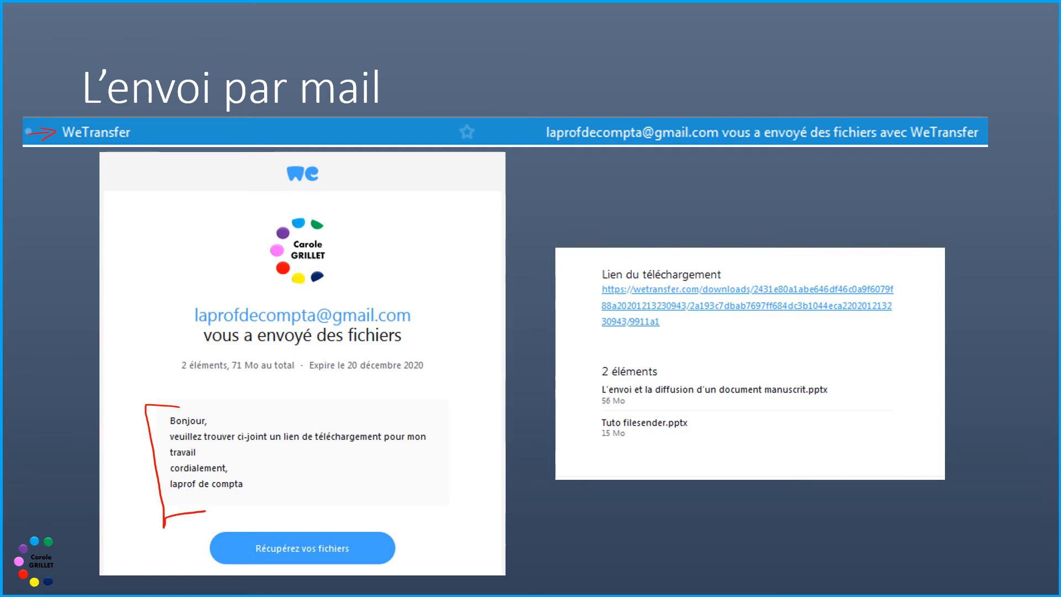
pyautogui.moveTo(593, 273); pyautogui.dragTo(593, 330)
pyautogui.moveTo(593, 369)
pyautogui.mouseDown()
pyautogui.moveTo(583, 394)
pyautogui.moveTo(593, 446)
pyautogui.mouseUp()
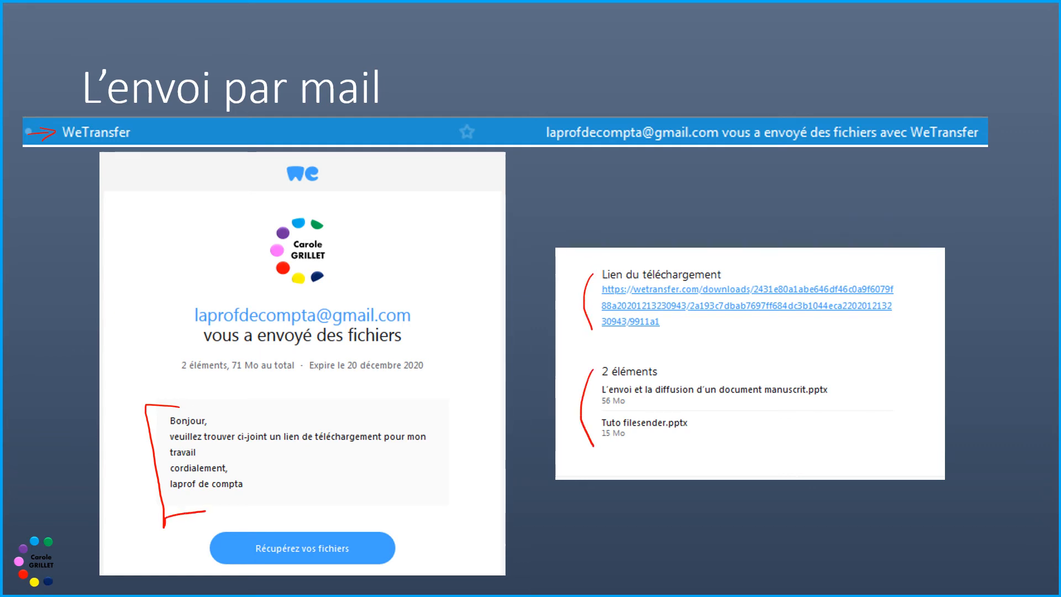
pyautogui.moveTo(588, 366)
pyautogui.mouseDown()
pyautogui.moveTo(877, 360)
pyautogui.moveTo(857, 446)
pyautogui.moveTo(600, 459)
pyautogui.mouseUp()
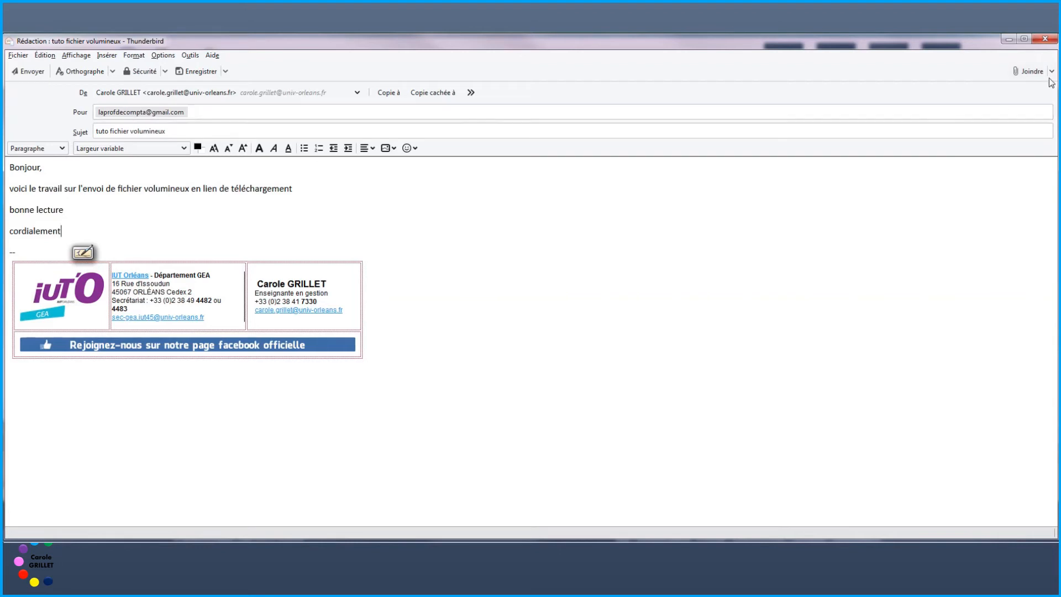
# Step: Attach the 57 593 Ko presentation from Personnal branding > Tutos as a WeTransfer download link
pyautogui.click(1051, 72)
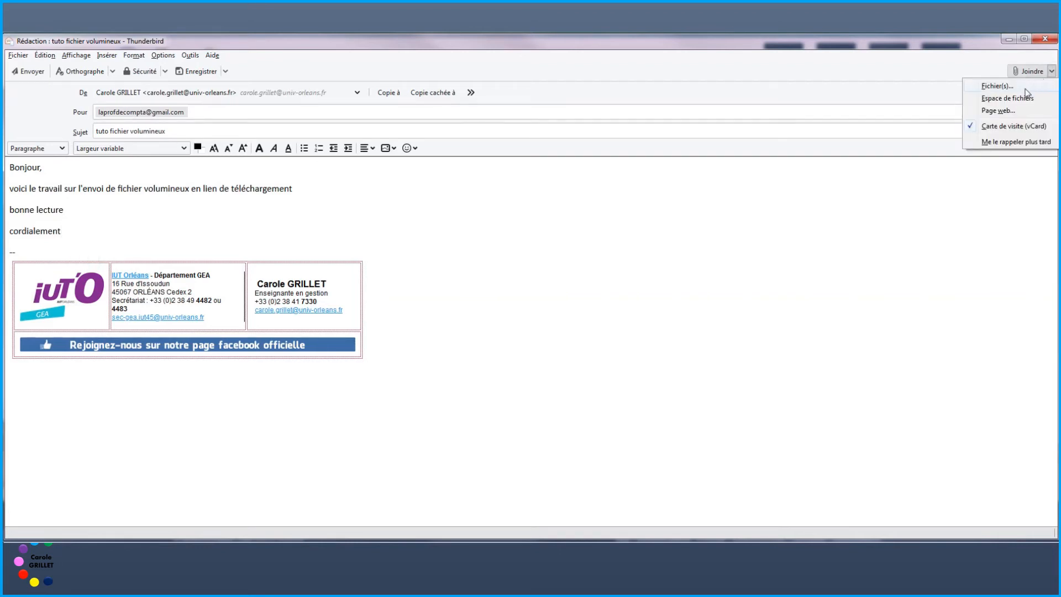
pyautogui.moveTo(1023, 100)
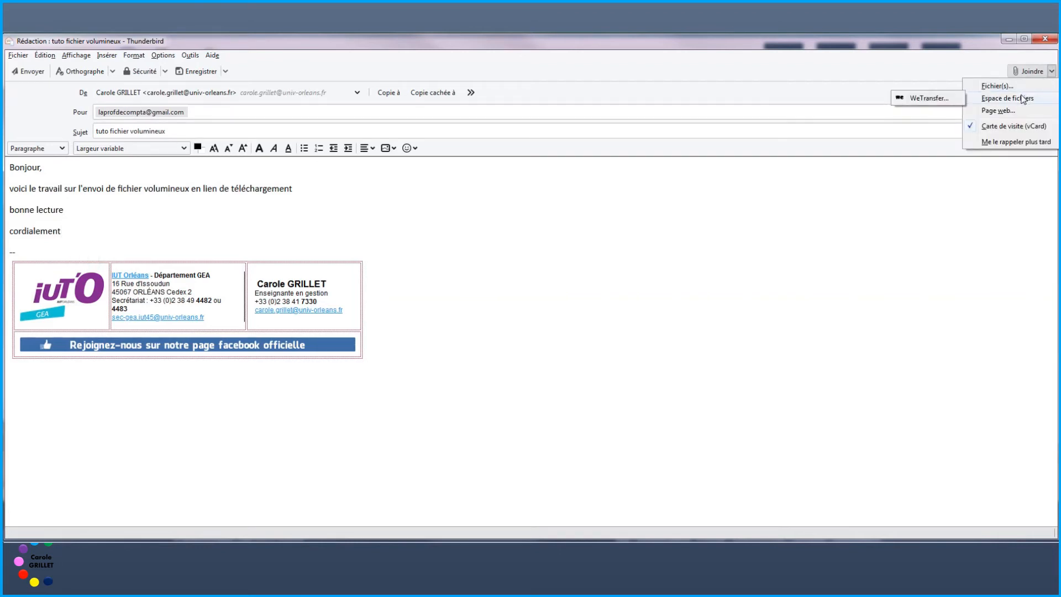
pyautogui.click(928, 100)
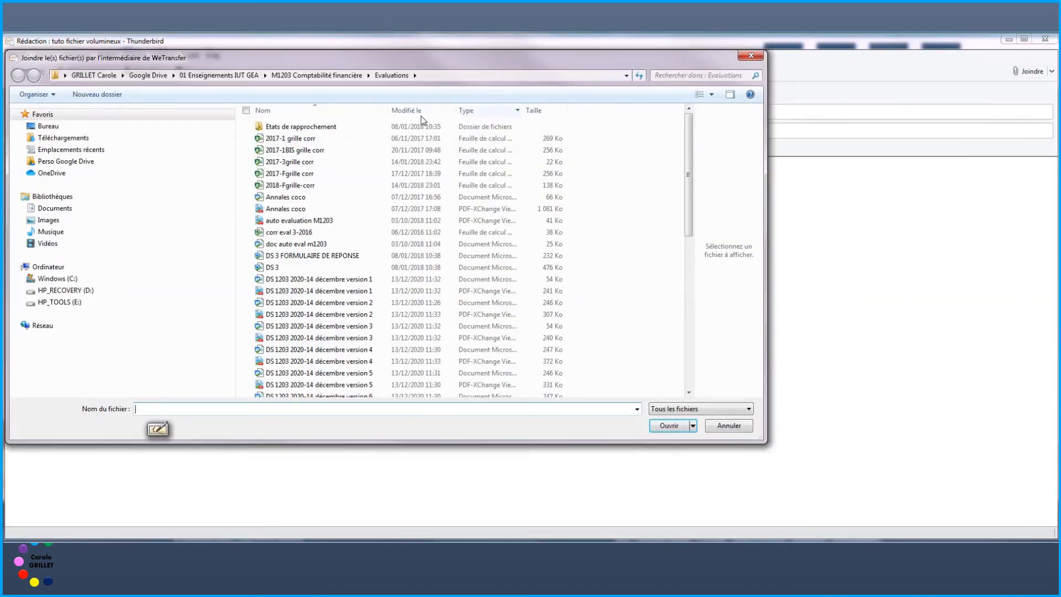
pyautogui.click(71, 161)
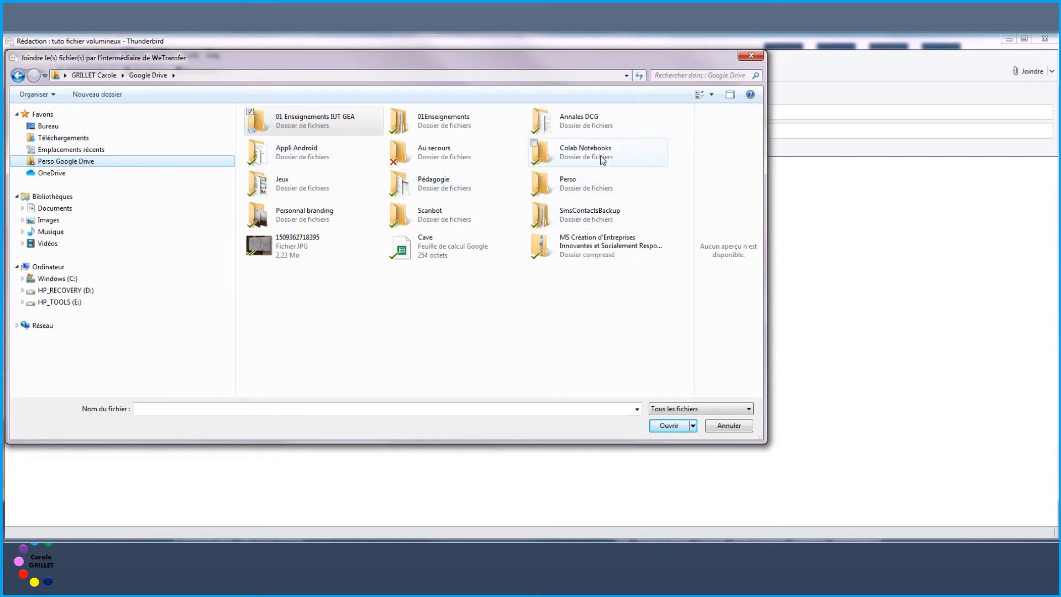
pyautogui.doubleClick(301, 217)
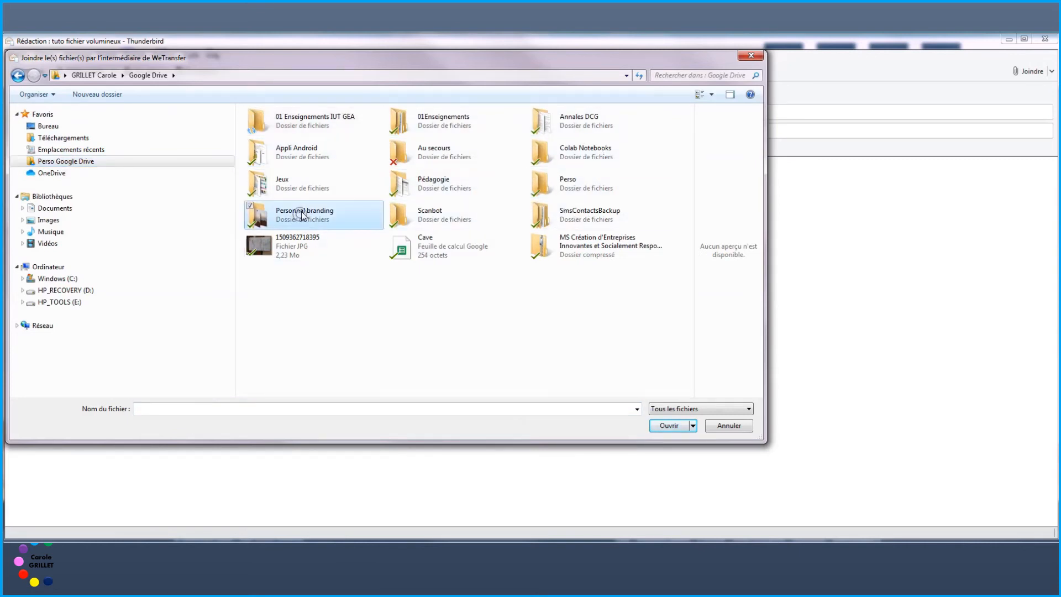
pyautogui.click(323, 139)
pyautogui.doubleClick(324, 139)
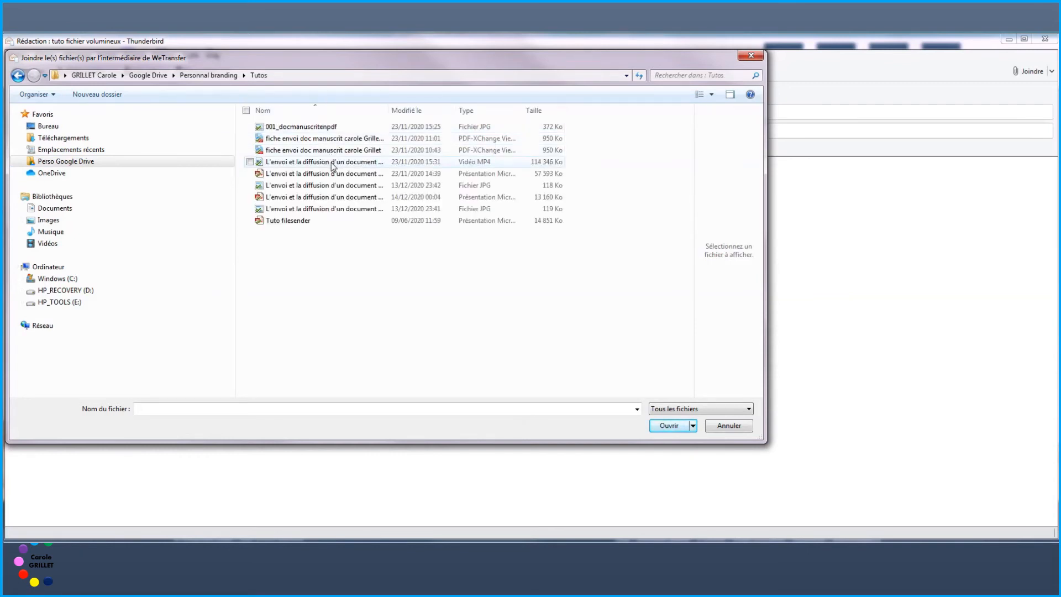
pyautogui.click(337, 174)
pyautogui.click(669, 426)
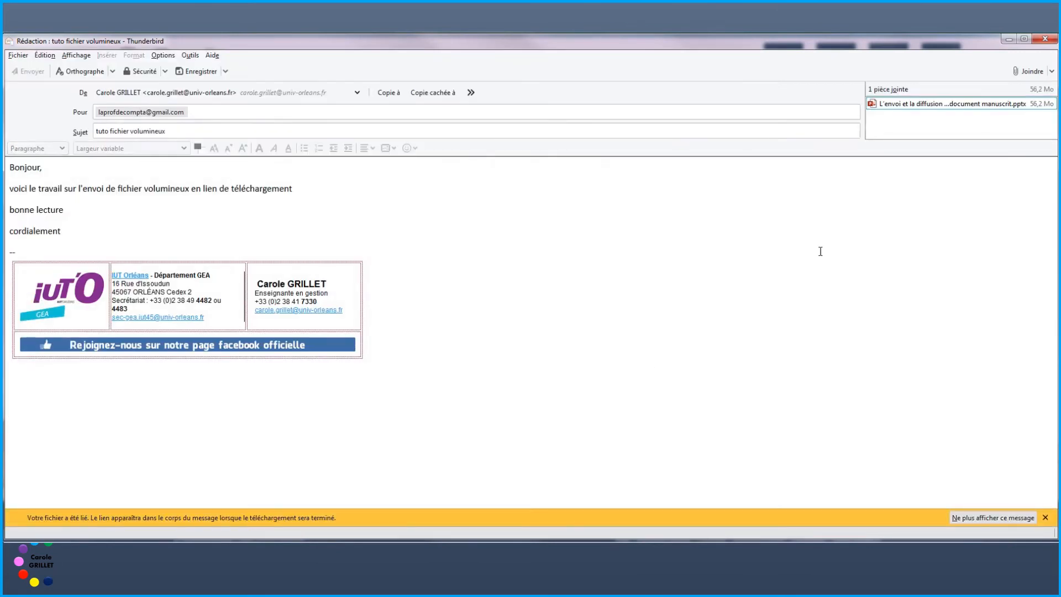
# Step: Attach the 119 Ko JPG image to the message
pyautogui.click(1027, 72)
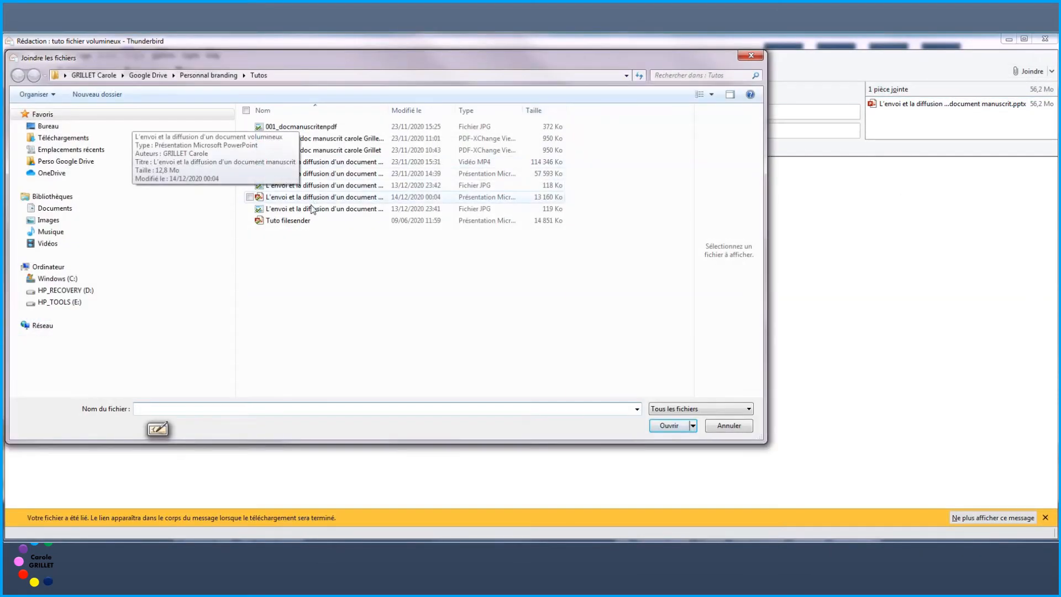
pyautogui.click(312, 209)
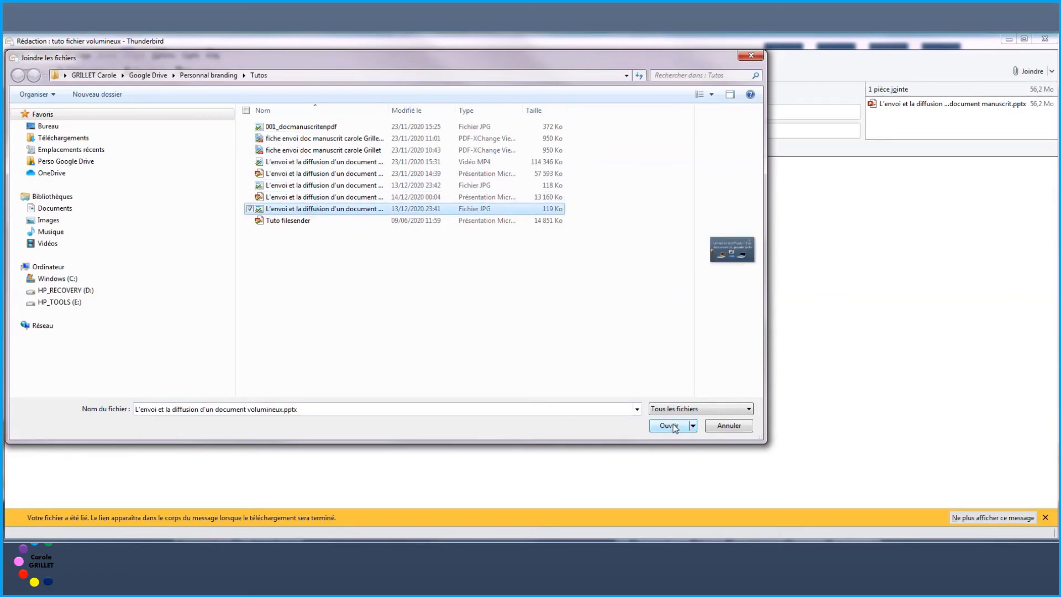
pyautogui.click(670, 425)
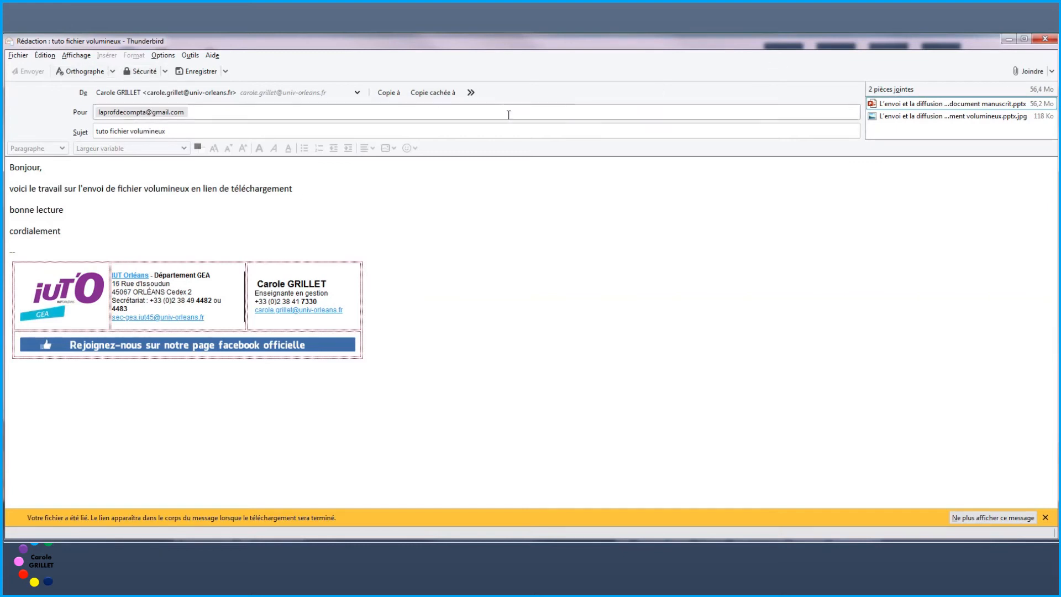
# Step: Dismiss the file-linked notification and send the message carrying the WeTransfer download link
pyautogui.click(226, 219)
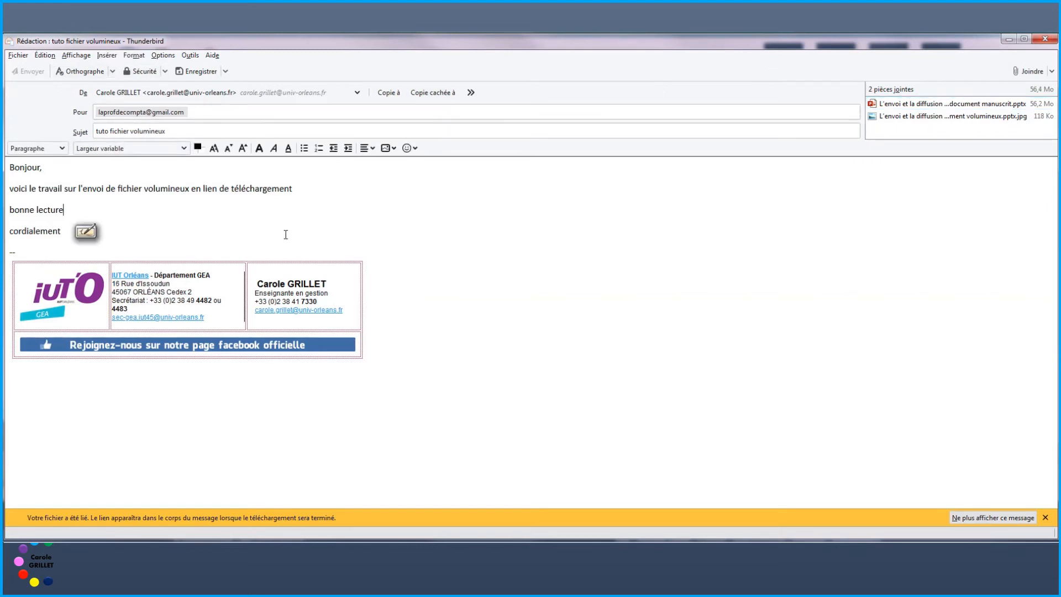
pyautogui.click(1044, 518)
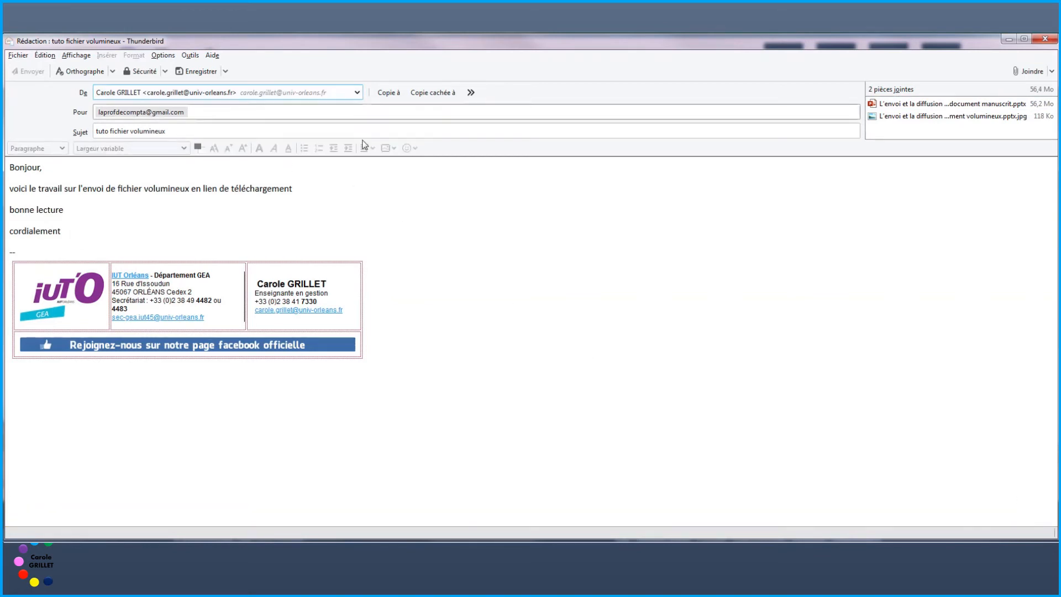
pyautogui.click(559, 235)
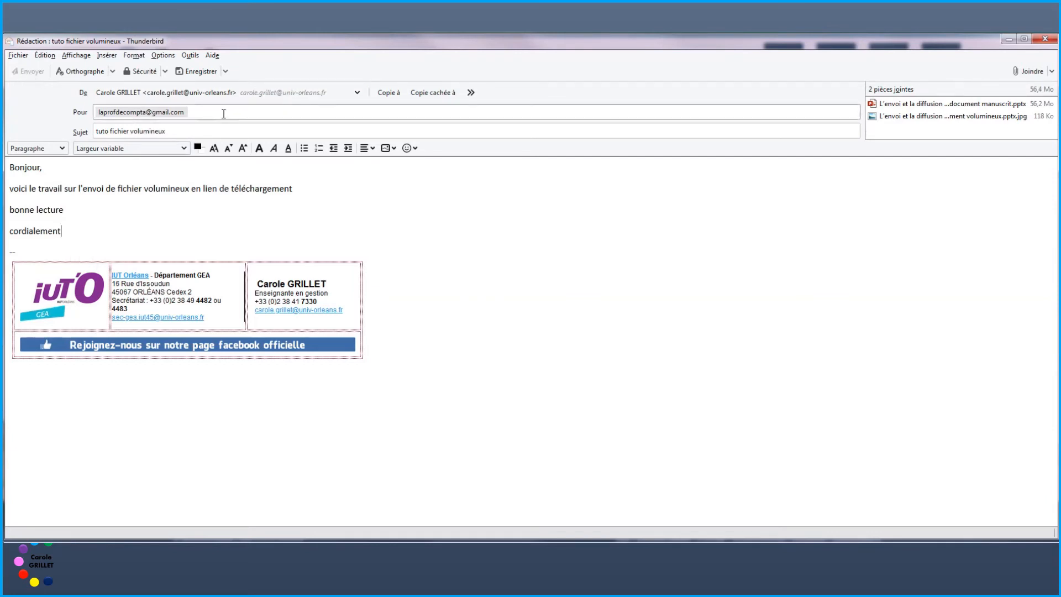
pyautogui.click(174, 126)
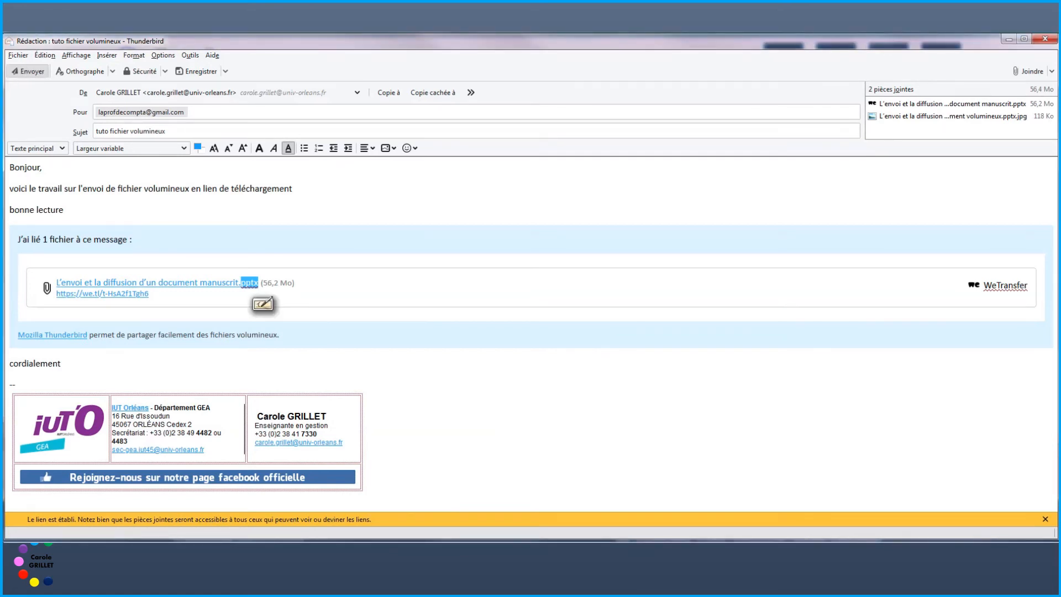
pyautogui.click(44, 74)
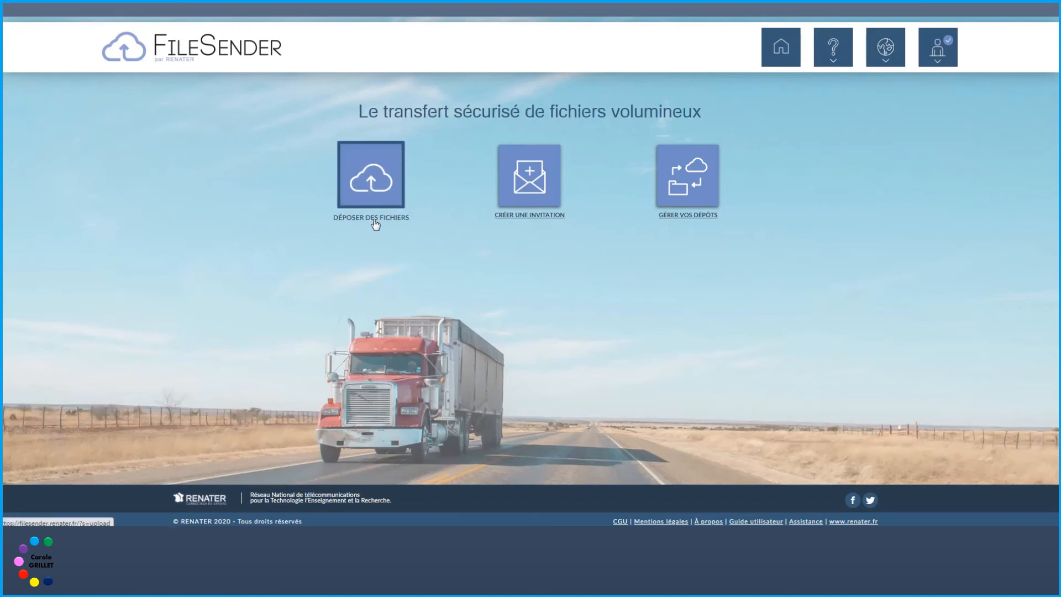
# Step: Open the upload form and drop the 56.2 Mo presentation into it
pyautogui.click(372, 223)
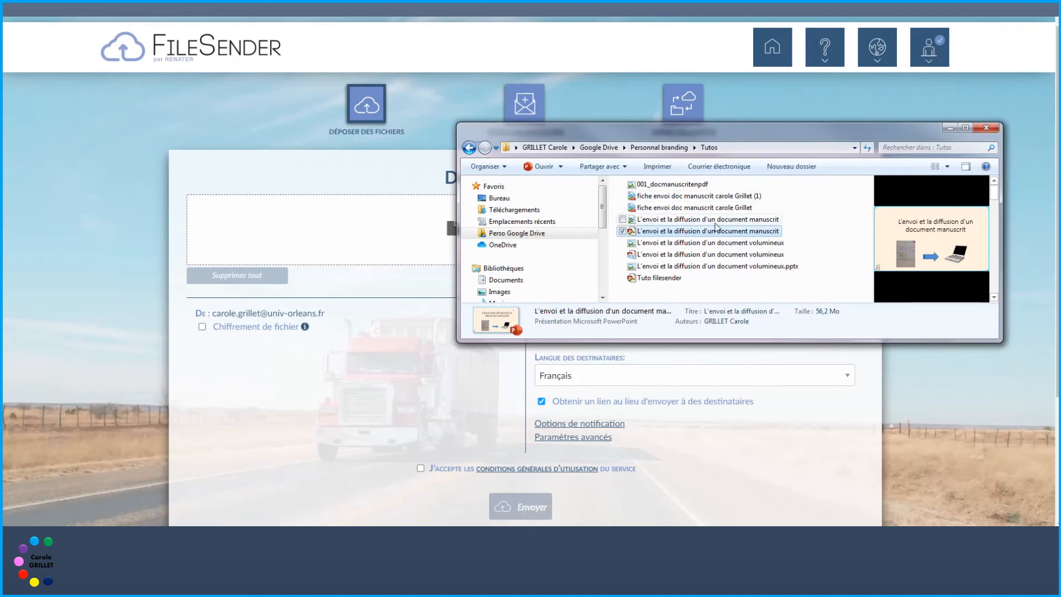
pyautogui.moveTo(711, 236); pyautogui.dragTo(410, 225)
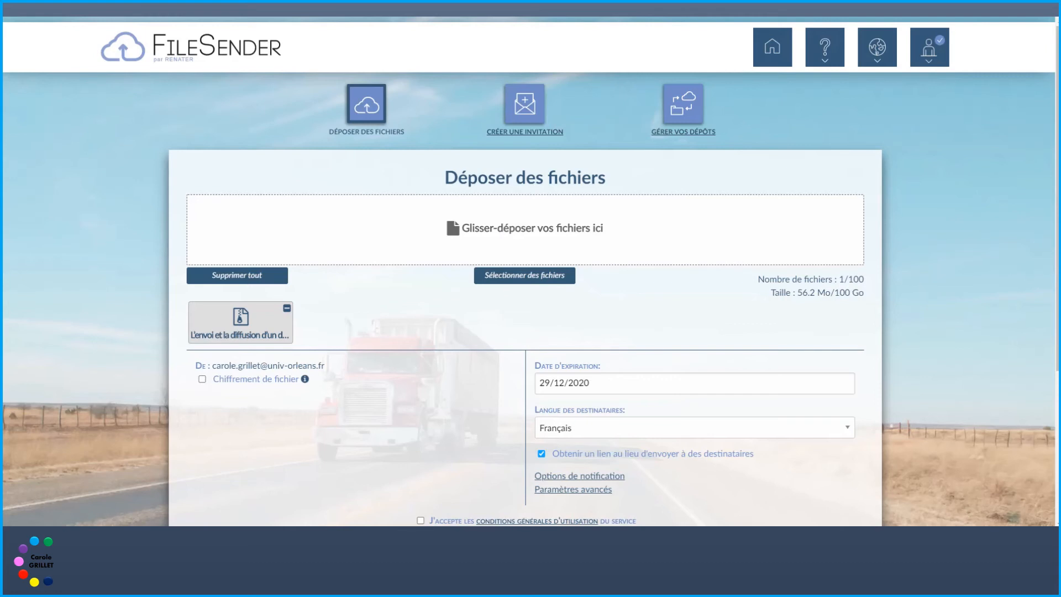
# Step: Accept the terms of use and start uploading the 56.2 Mo presentation with Envoyer
pyautogui.scroll(-3, 1024, 313)
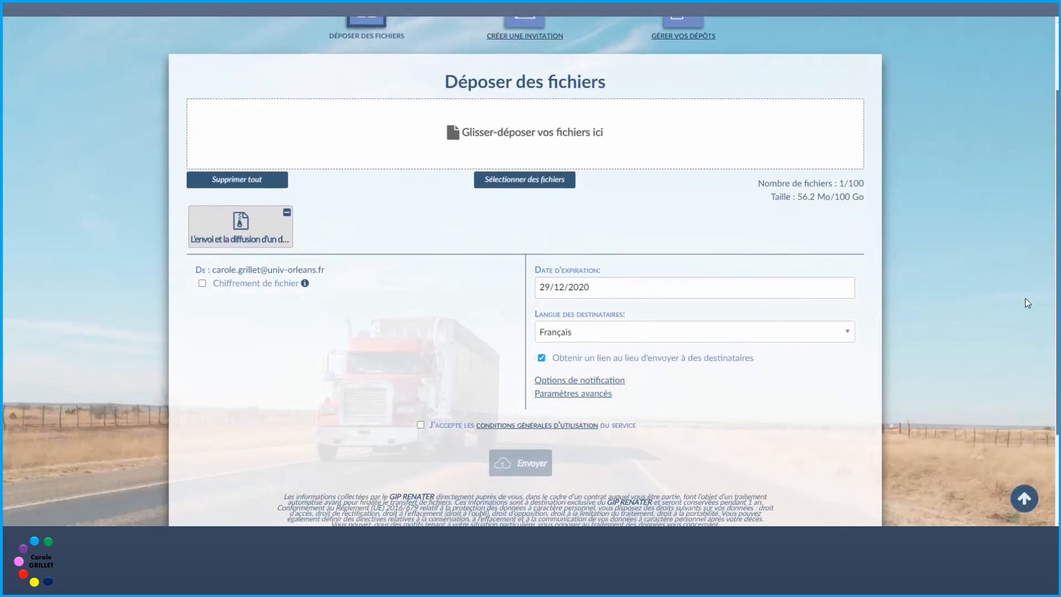
pyautogui.scroll(-1, 1020, 313)
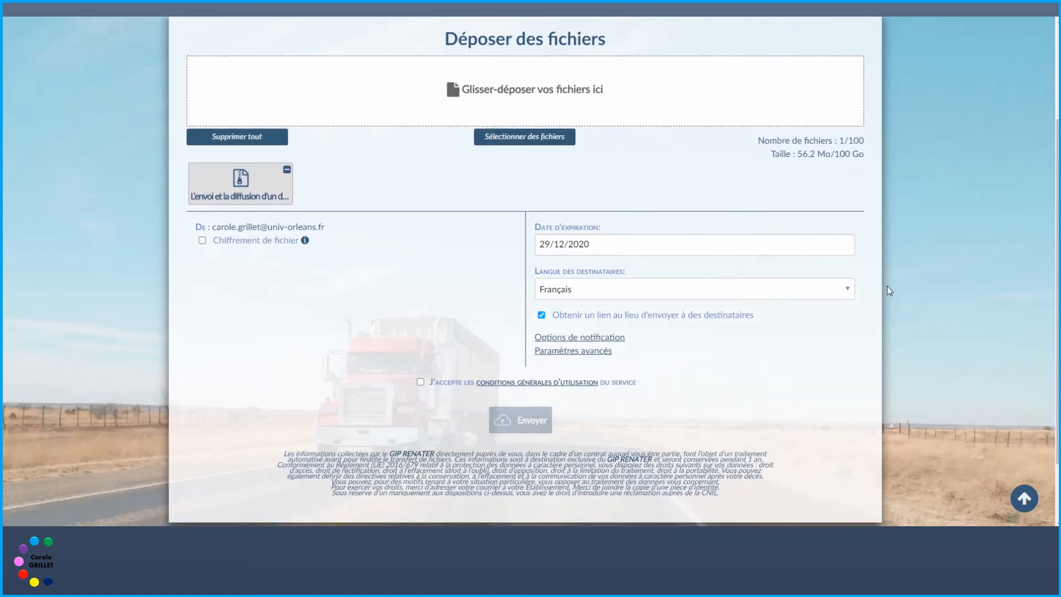
pyautogui.click(420, 383)
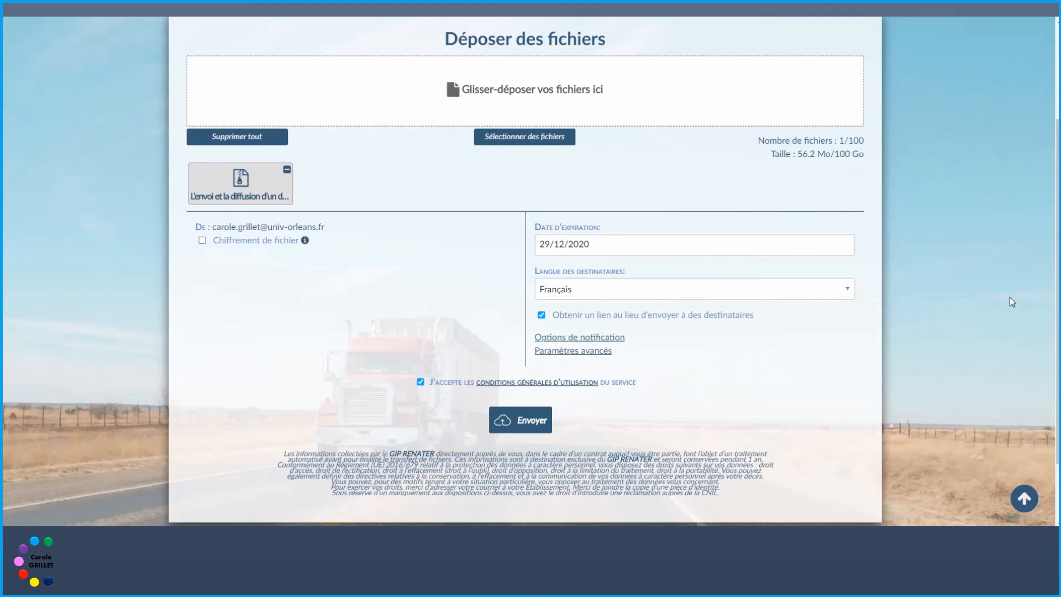
pyautogui.scroll(-1, 611, 271)
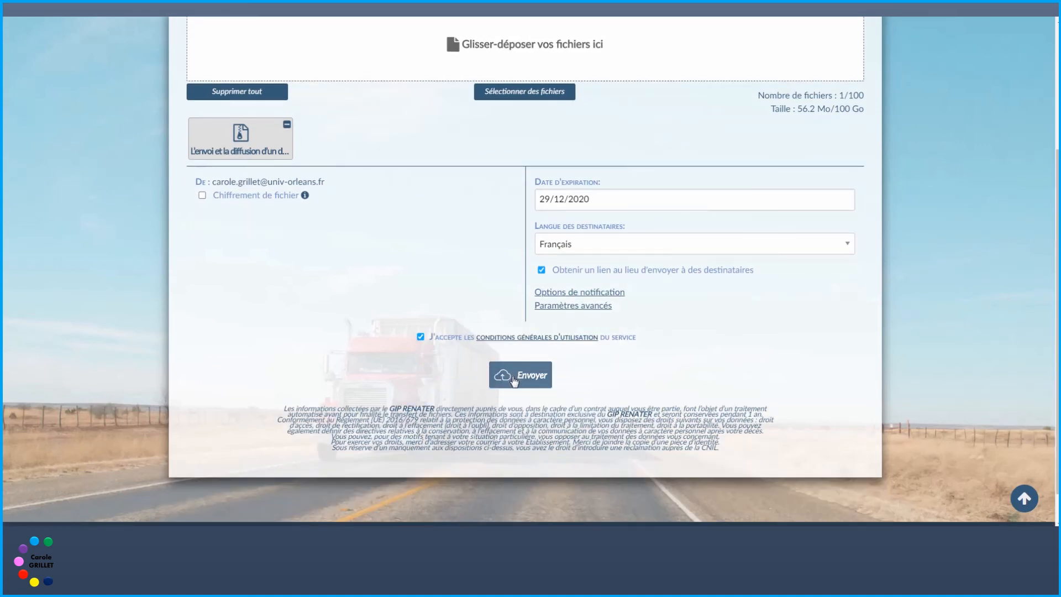
pyautogui.click(520, 378)
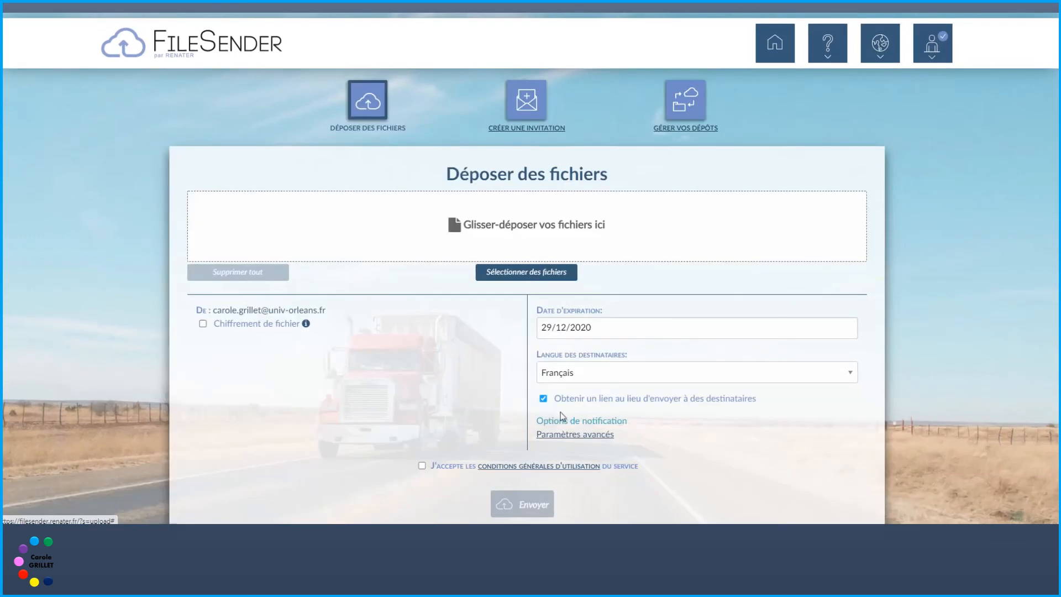
pyautogui.click(544, 399)
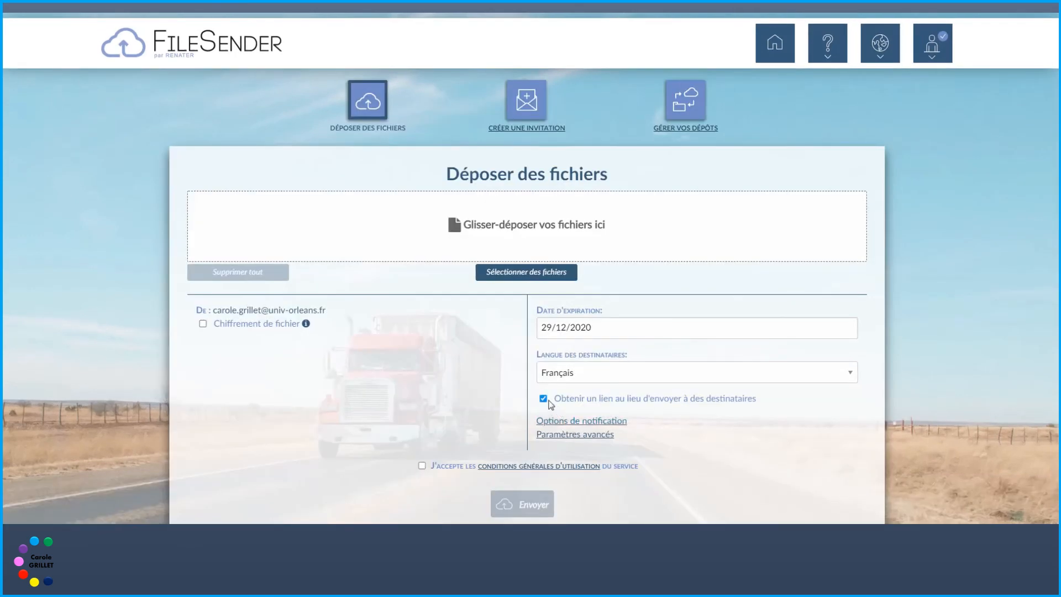
pyautogui.click(543, 399)
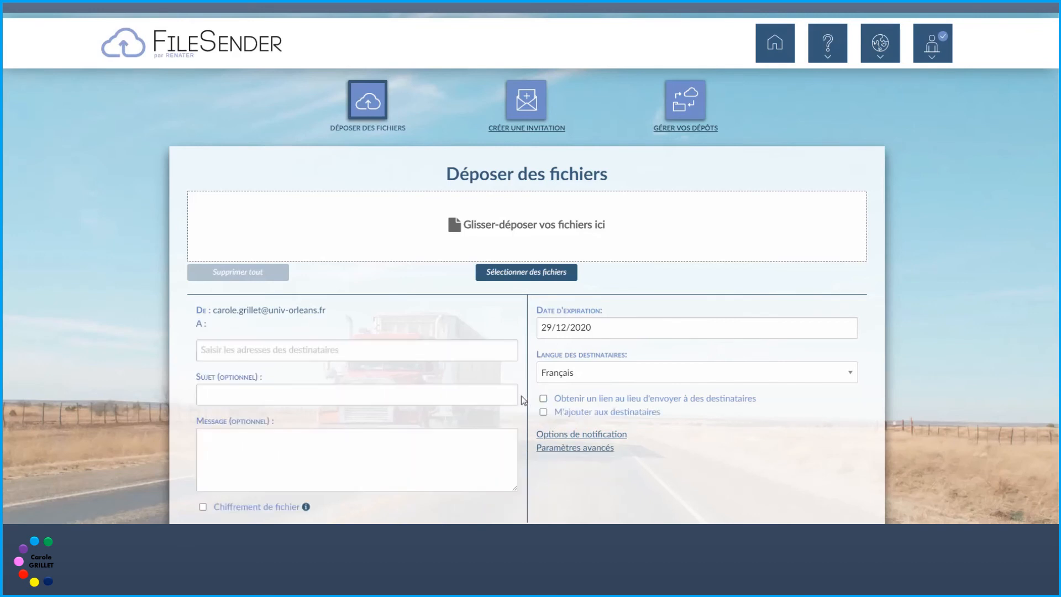
pyautogui.click(363, 352)
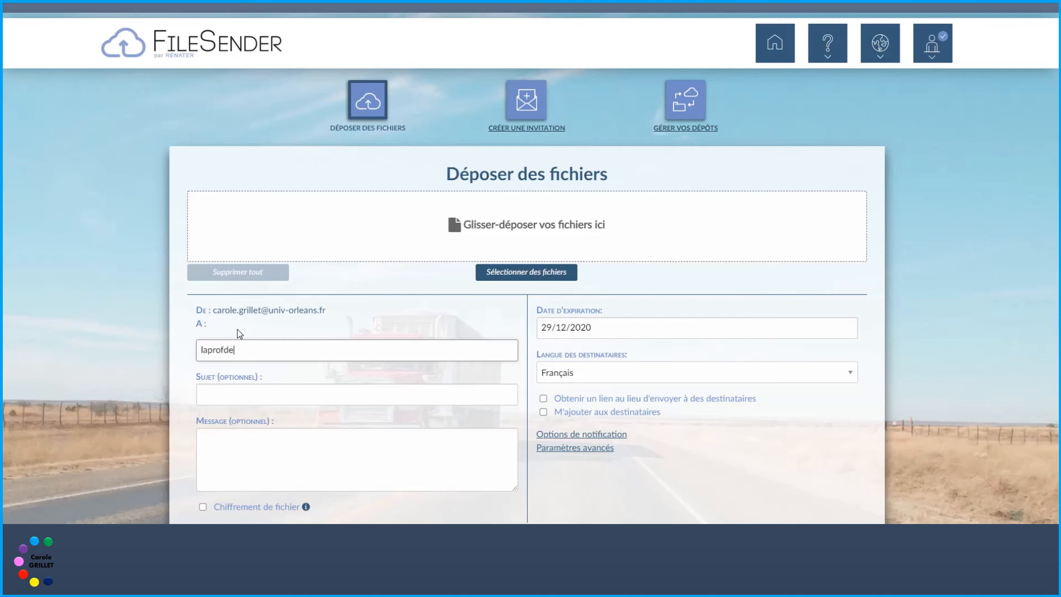
pyautogui.press('Tab')
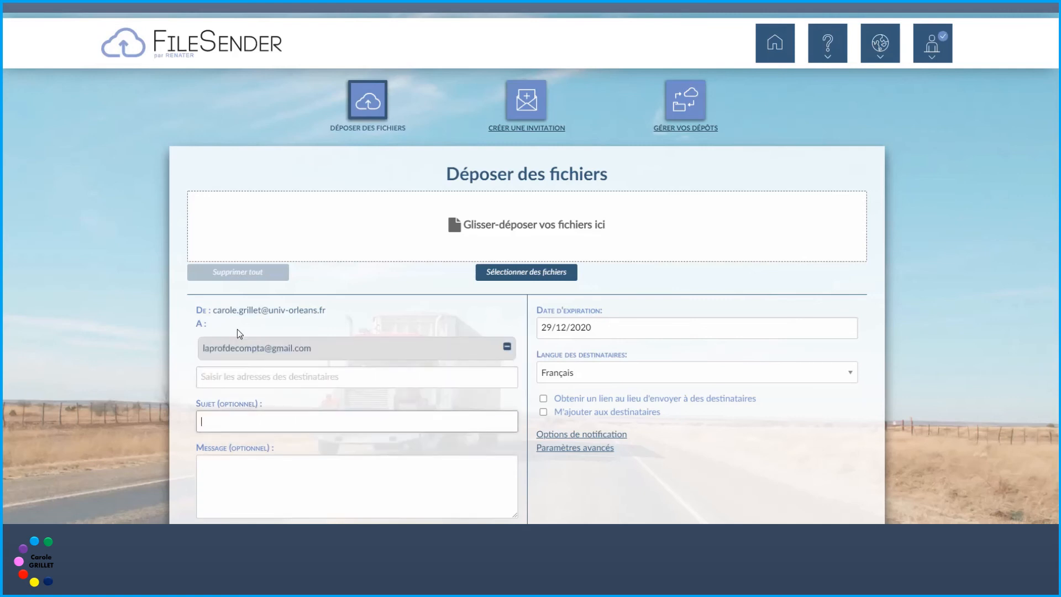
pyautogui.write('fichier à télécharger')
pyautogui.press('Tab')
pyautogui.write('Me')
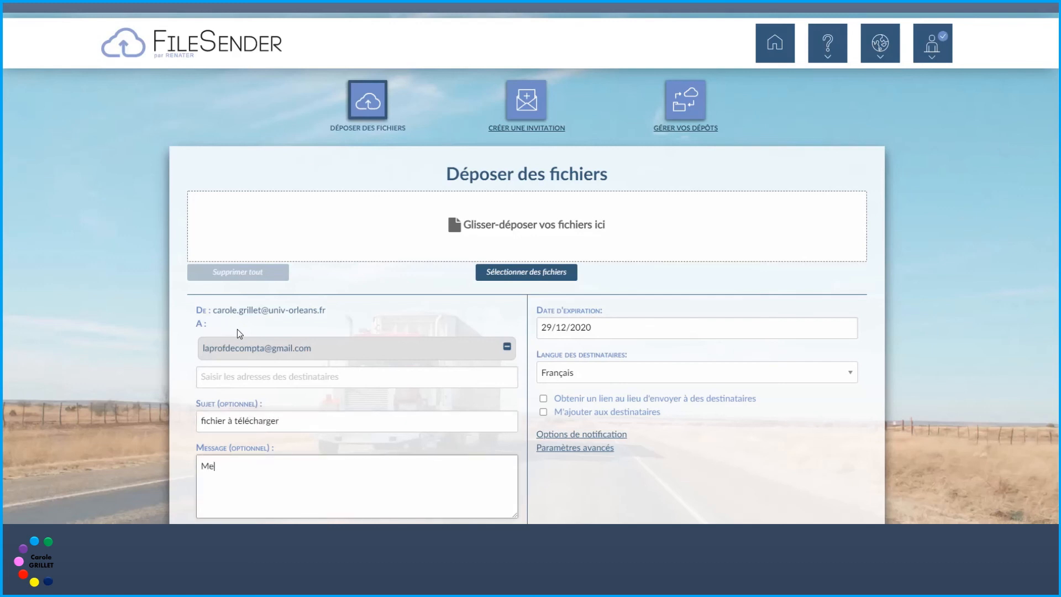
pyautogui.write("sage d'explication")
pyautogui.click(220, 467)
pyautogui.write('s')
pyautogui.click(544, 412)
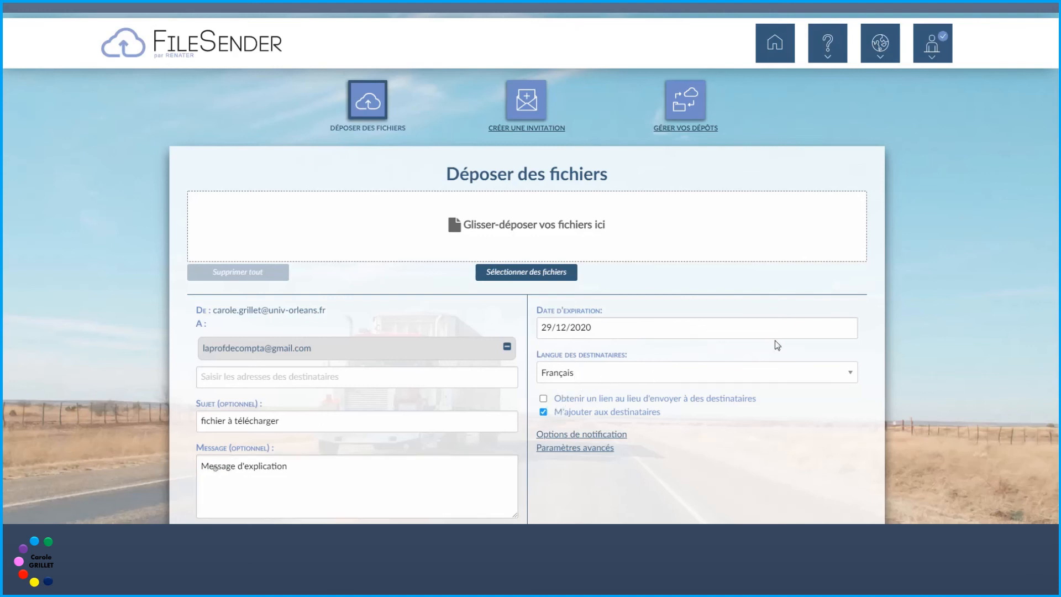
pyautogui.scroll(-3, 1014, 386)
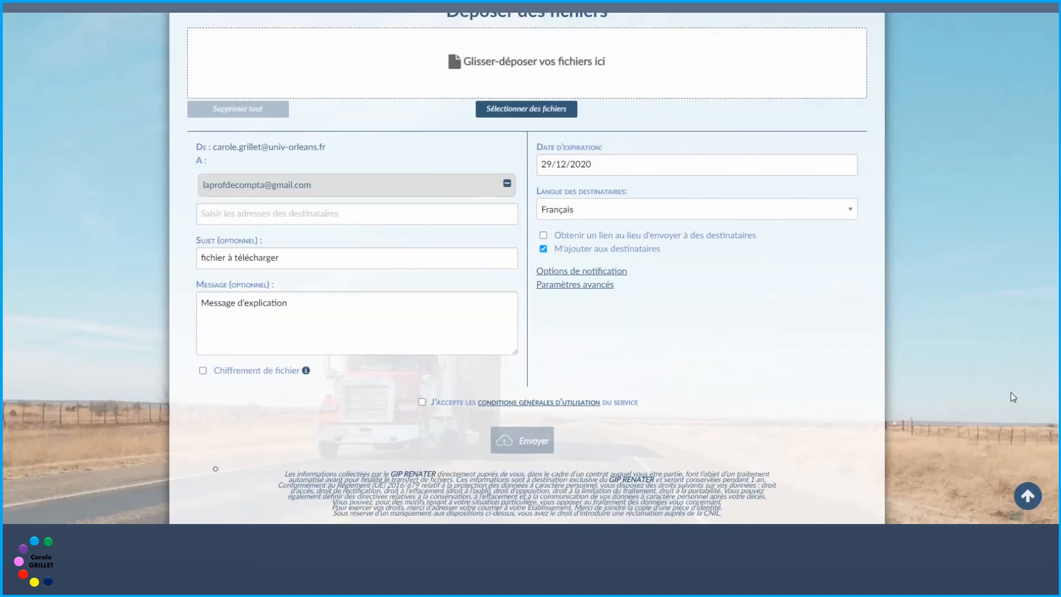
pyautogui.click(422, 381)
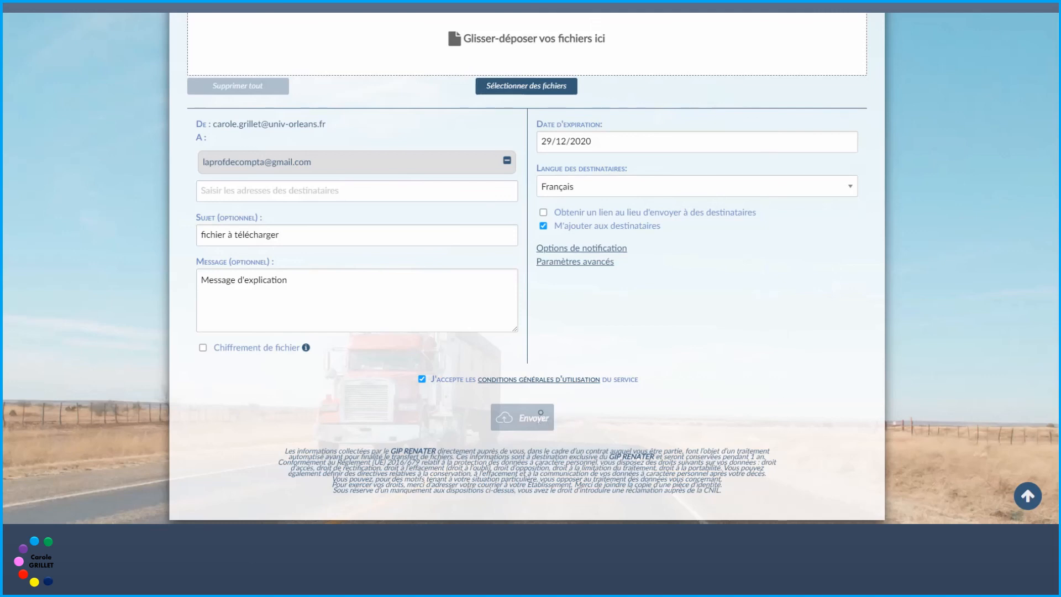
pyautogui.scroll(2, 540, 412)
pyautogui.scroll(2, 540, 413)
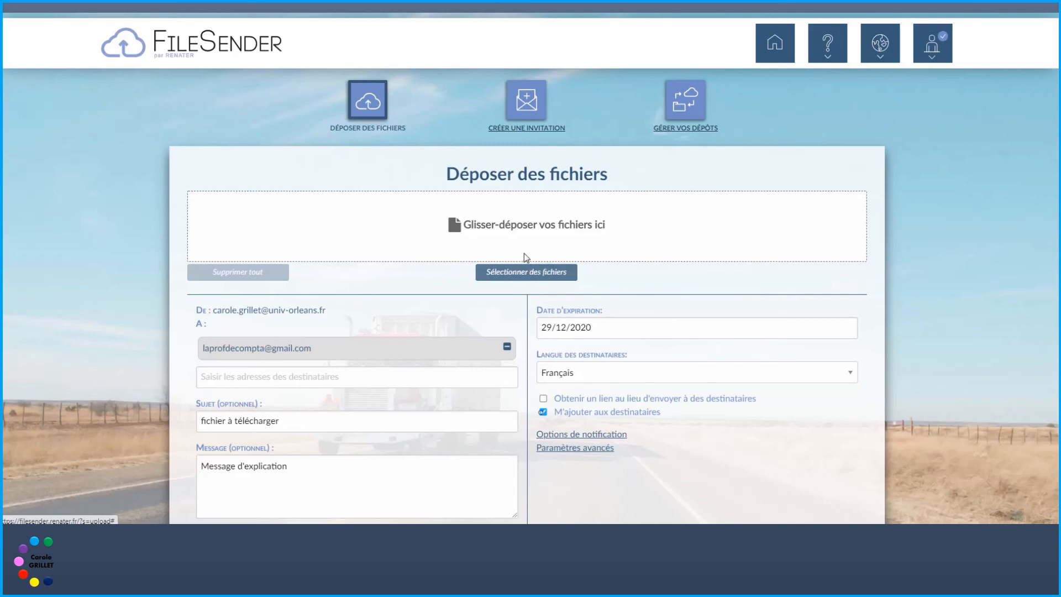
pyautogui.click(511, 245)
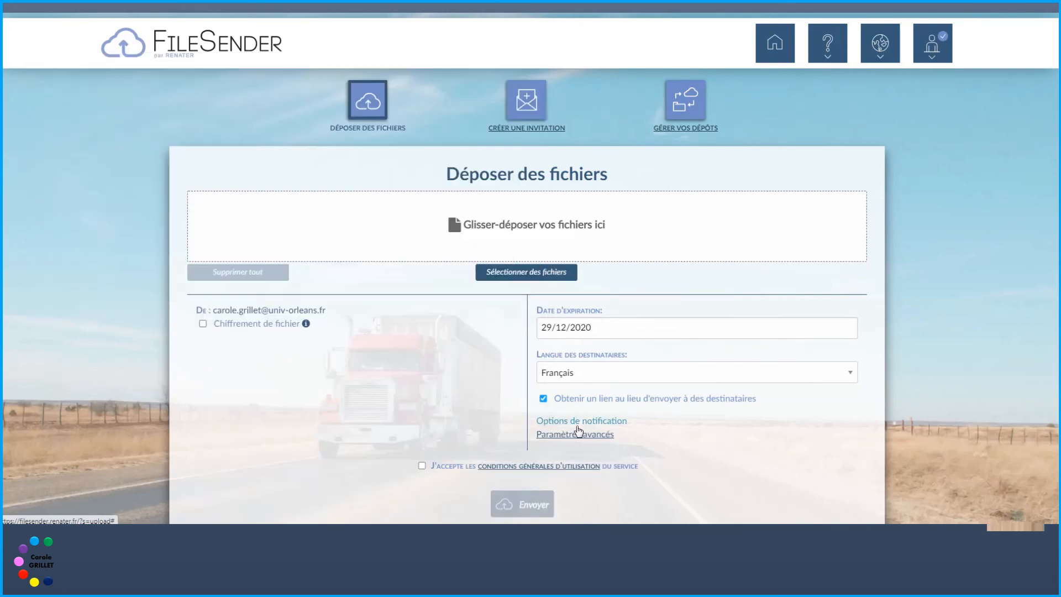